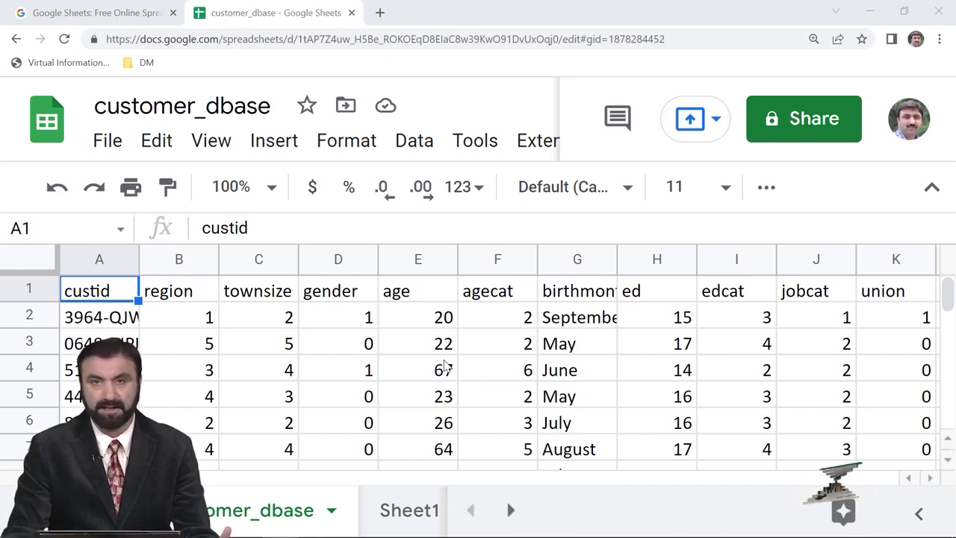
Look through the customer data's rows and columns to see how they read once the header row and customer ID column are out of view.
{"action": "left_click", "coordinate": [949, 461]}
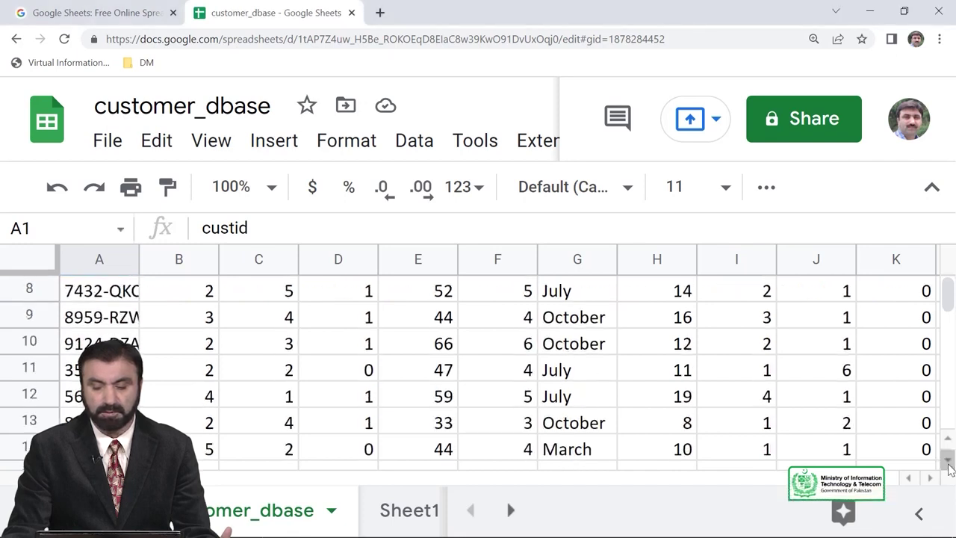
{"action": "left_click", "coordinate": [948, 461]}
{"action": "left_click", "coordinate": [949, 461]}
{"action": "left_click", "coordinate": [949, 460]}
{"action": "left_click", "coordinate": [949, 461]}
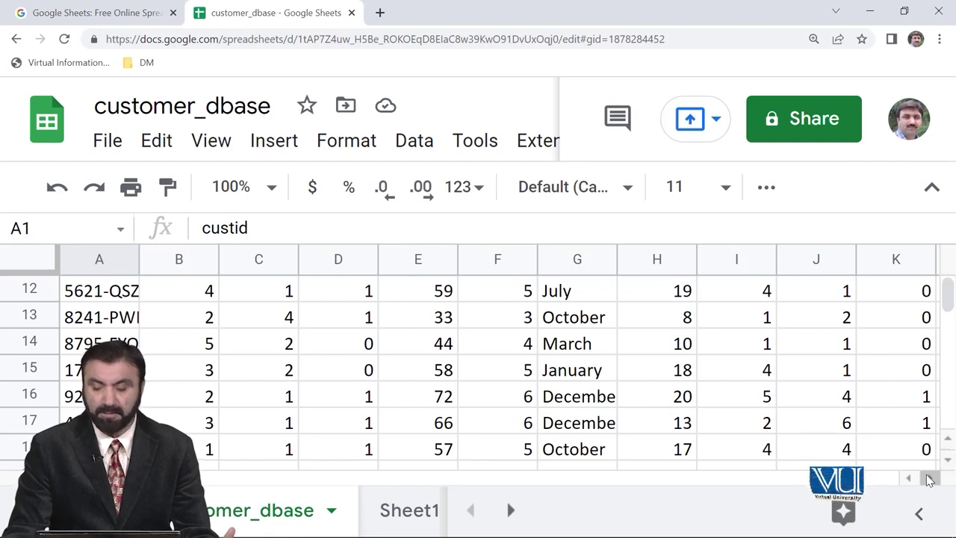
{"action": "left_click", "coordinate": [930, 478]}
{"action": "left_click", "coordinate": [930, 478]}
{"action": "left_click", "coordinate": [929, 479]}
{"action": "left_click", "coordinate": [930, 479]}
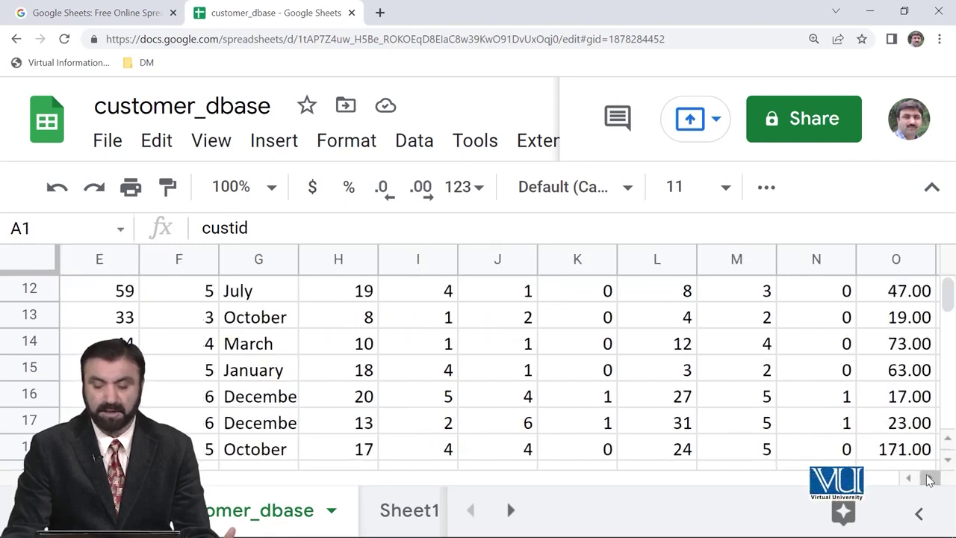
{"action": "left_click", "coordinate": [930, 478]}
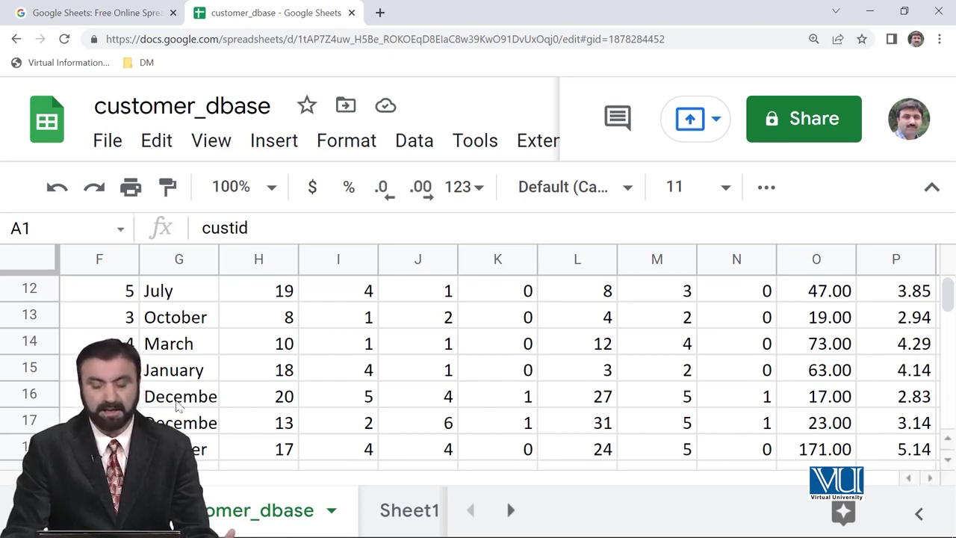
{"action": "scroll", "coordinate": [177, 406], "scroll_direction": "left", "scroll_amount": 5}
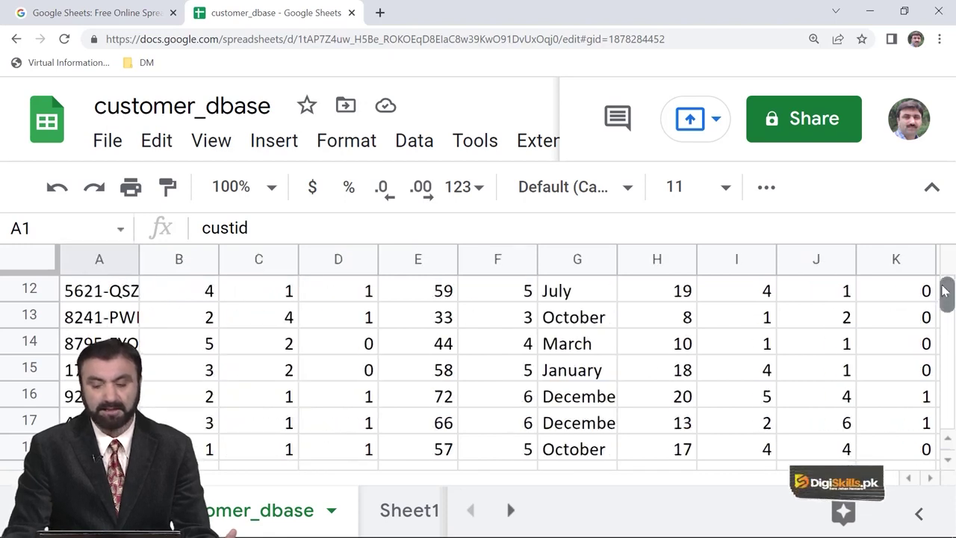
{"action": "left_click_drag", "start_coordinate": [944, 291], "coordinate": [945, 271]}
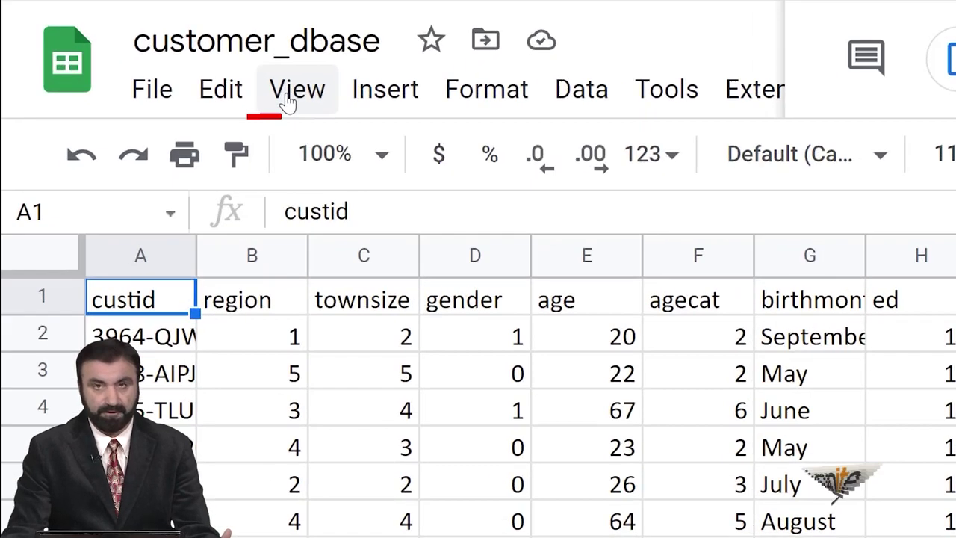
Freeze the first row of the customer_dbase sheet, which holds the column headers.
{"action": "left_click", "coordinate": [288, 99]}
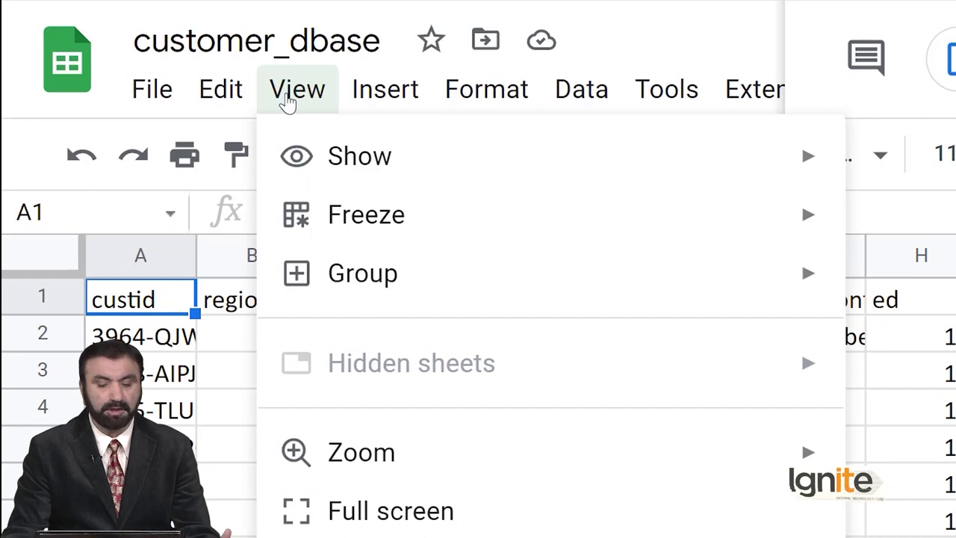
{"action": "mouse_move", "coordinate": [379, 224]}
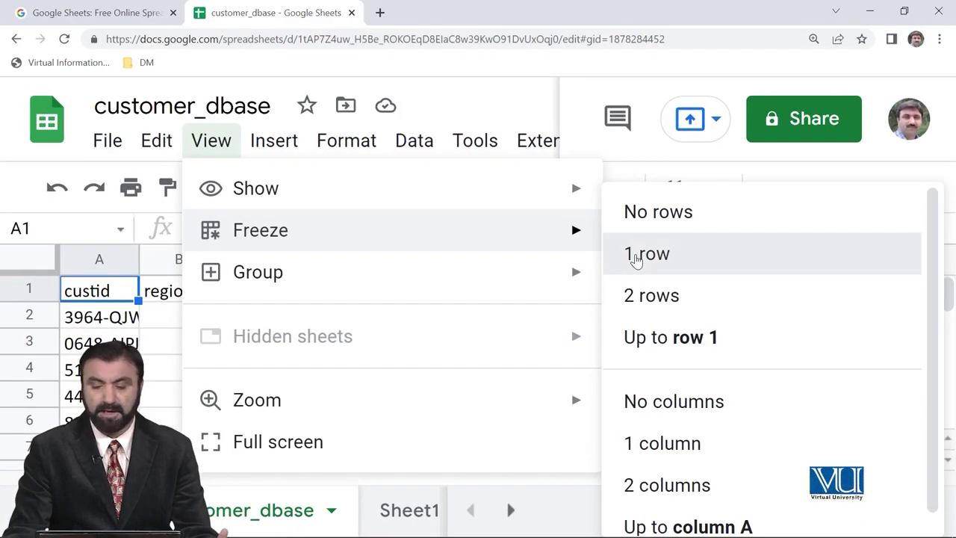
{"action": "left_click", "coordinate": [634, 255]}
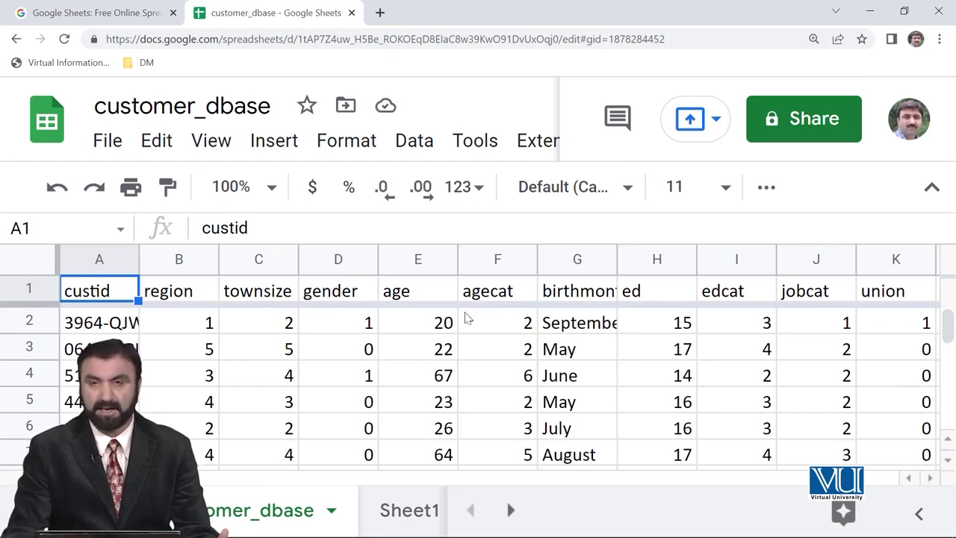
Look through the customer records far down the sheet with the header row frozen, and return to the first records.
{"action": "left_click", "coordinate": [949, 460]}
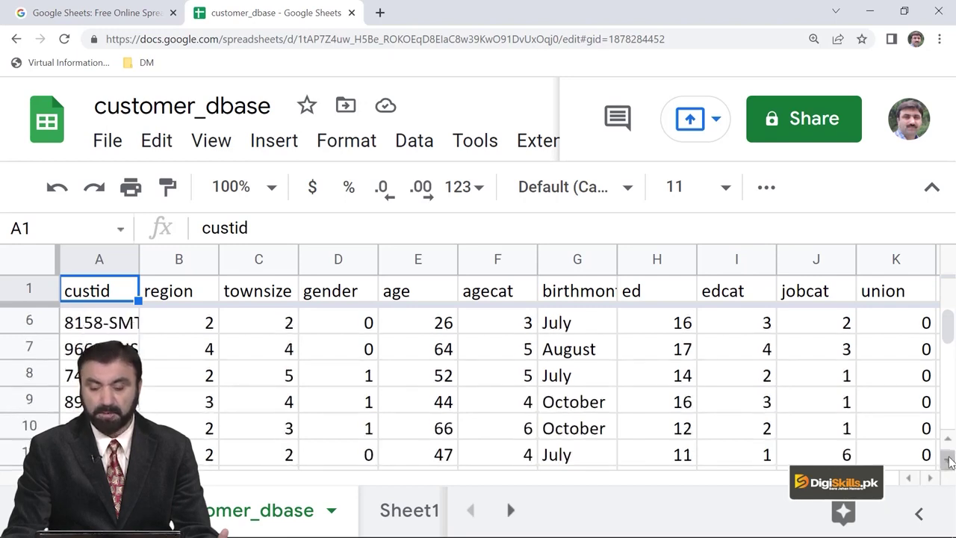
{"action": "left_click_drag", "start_coordinate": [949, 460], "coordinate": [949, 461]}
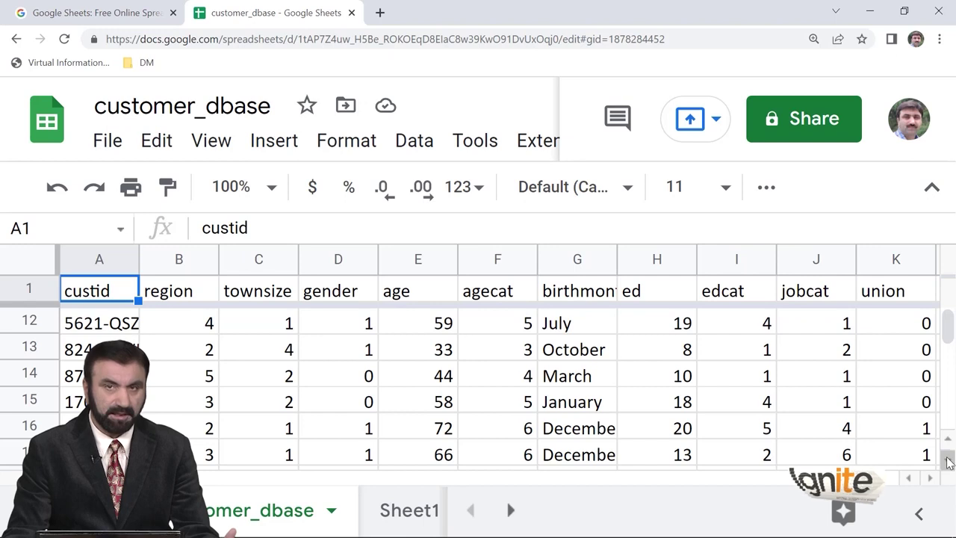
{"action": "left_click", "coordinate": [947, 461]}
{"action": "left_click", "coordinate": [947, 462]}
{"action": "left_click", "coordinate": [947, 461]}
{"action": "left_click", "coordinate": [947, 461]}
{"action": "left_click", "coordinate": [947, 462]}
{"action": "left_click", "coordinate": [947, 461]}
{"action": "left_click", "coordinate": [946, 461]}
{"action": "left_click", "coordinate": [947, 461]}
{"action": "left_click", "coordinate": [947, 462]}
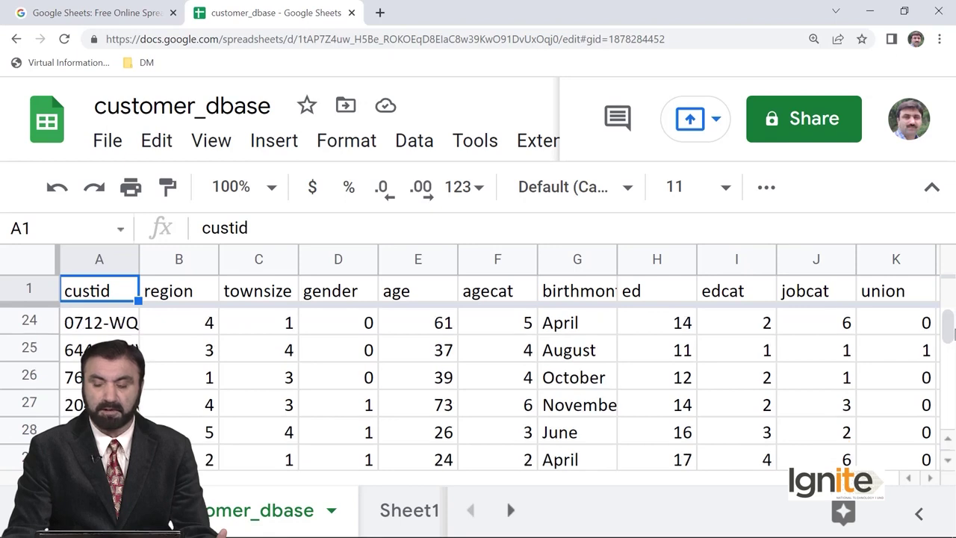
{"action": "left_click_drag", "start_coordinate": [946, 328], "coordinate": [950, 381]}
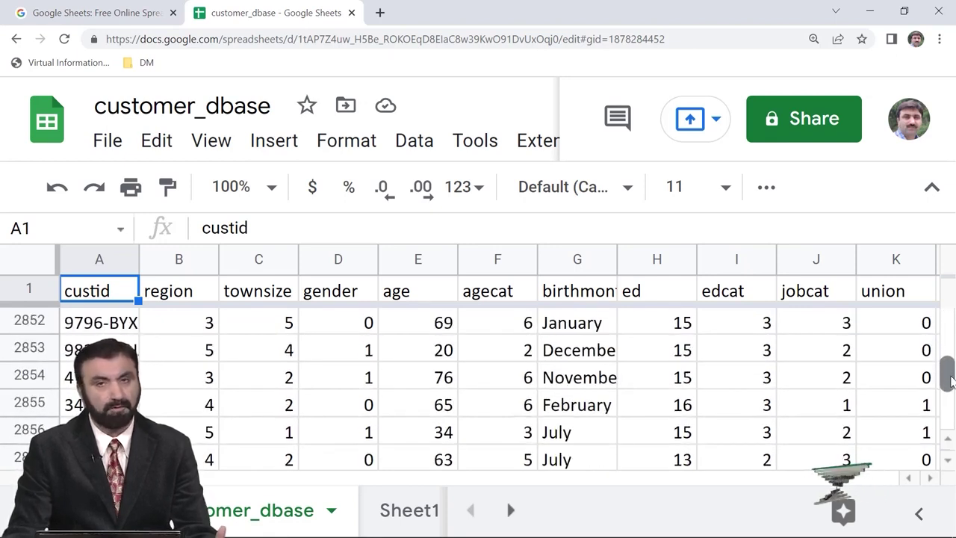
{"action": "left_click_drag", "start_coordinate": [950, 381], "coordinate": [951, 297]}
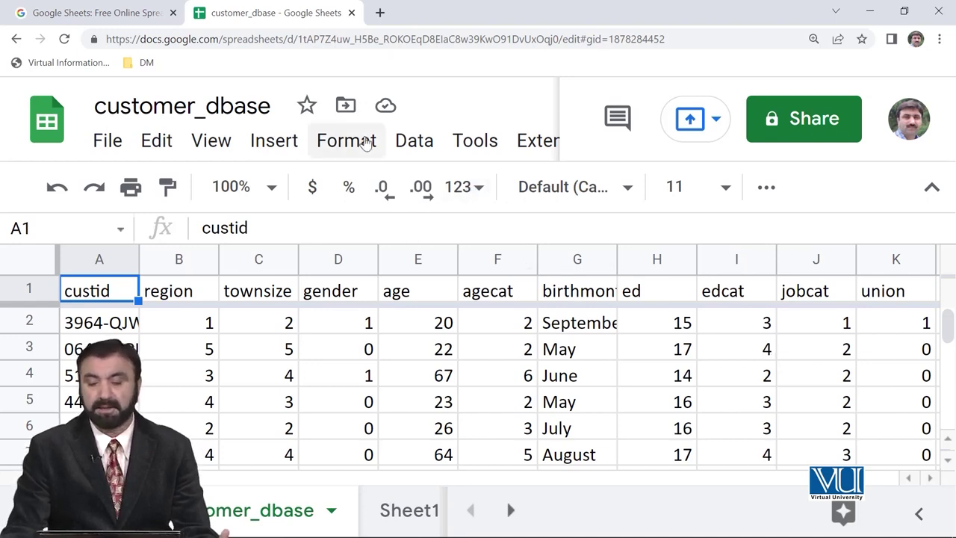
Freeze the first column of the customer_dbase sheet, which holds the custid values.
{"action": "left_click", "coordinate": [221, 148]}
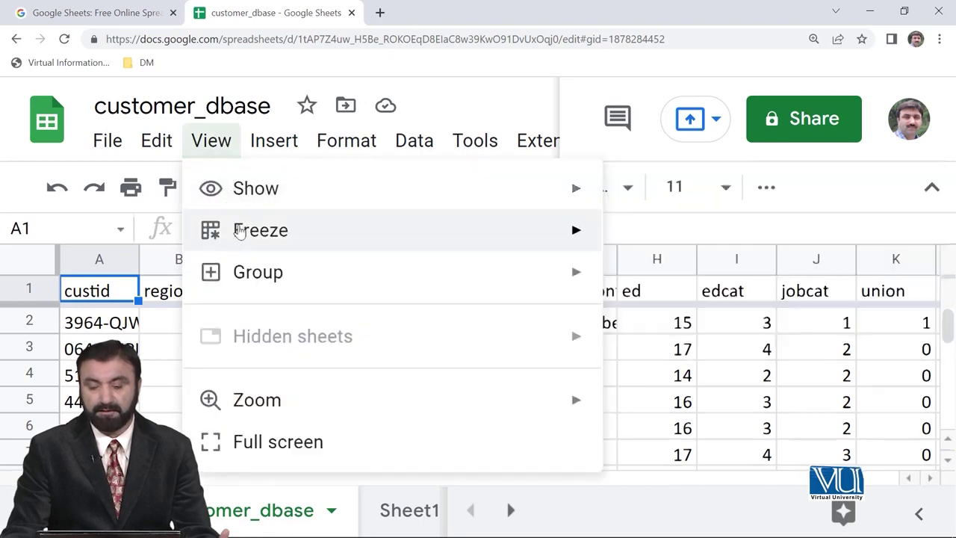
{"action": "mouse_move", "coordinate": [316, 231]}
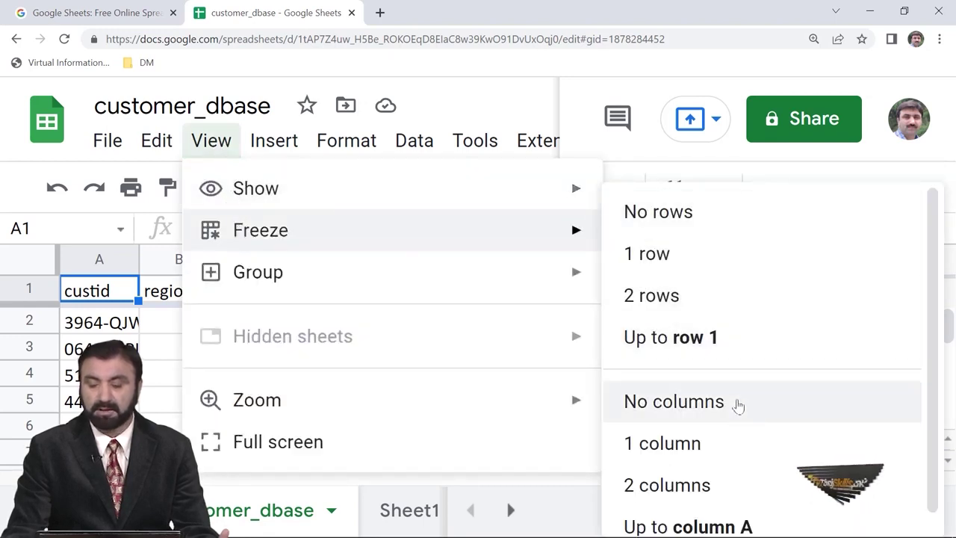
{"action": "left_click", "coordinate": [749, 452]}
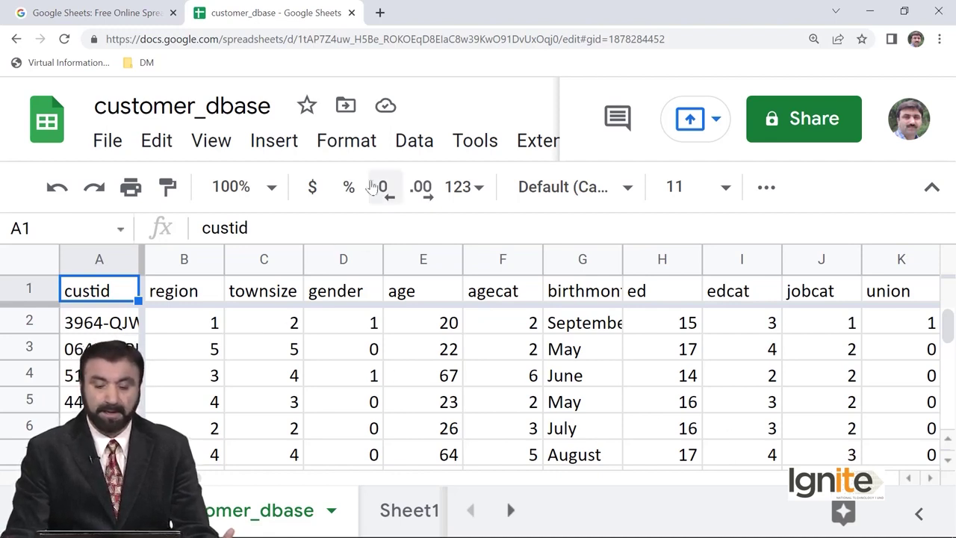
{"action": "left_click", "coordinate": [222, 149]}
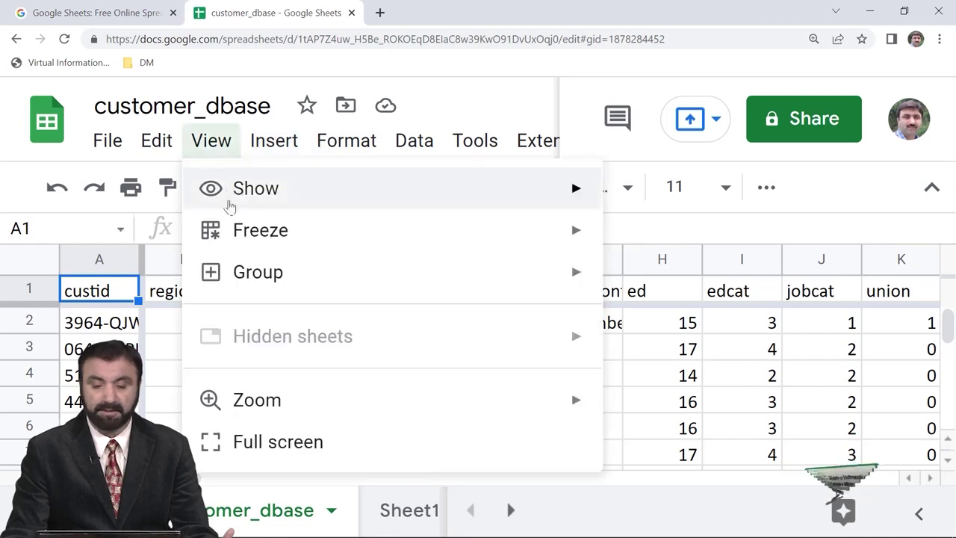
{"action": "mouse_move", "coordinate": [239, 232]}
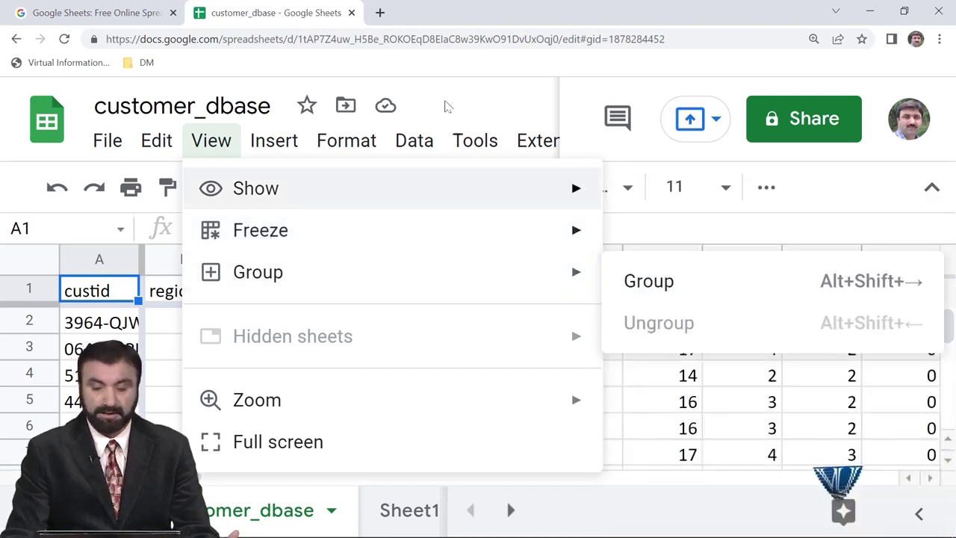
{"action": "left_click", "coordinate": [464, 90]}
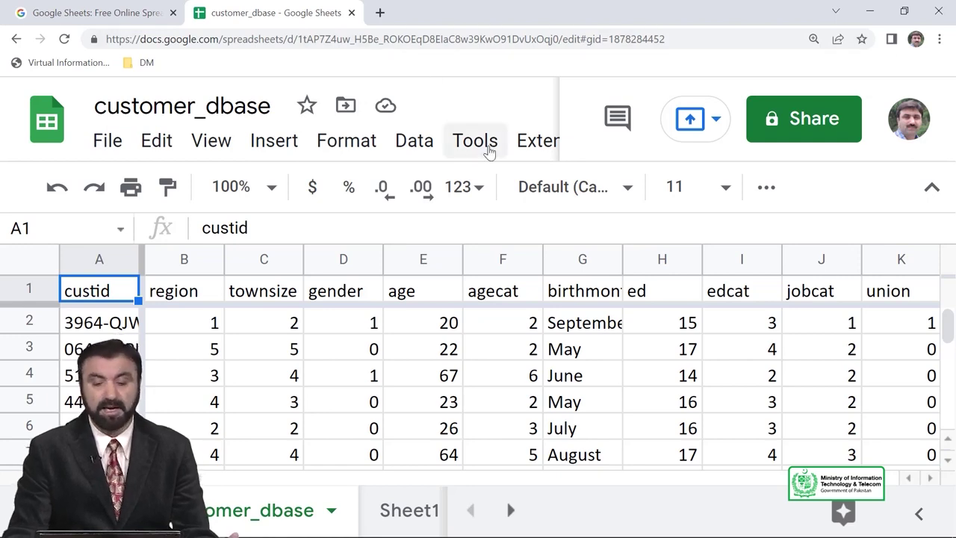
Add a new protected range with the description "Client Protection Area 1".
{"action": "left_click", "coordinate": [413, 142]}
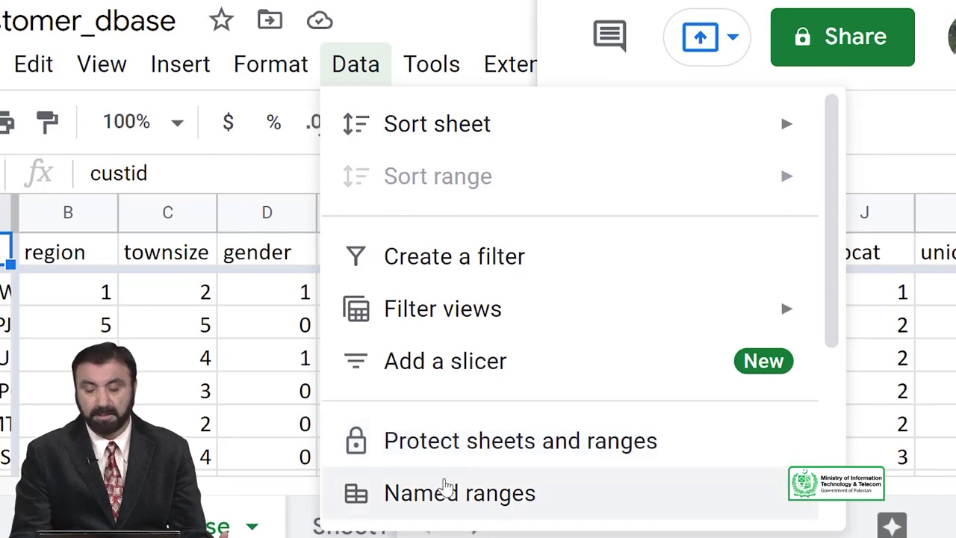
{"action": "left_click", "coordinate": [459, 442]}
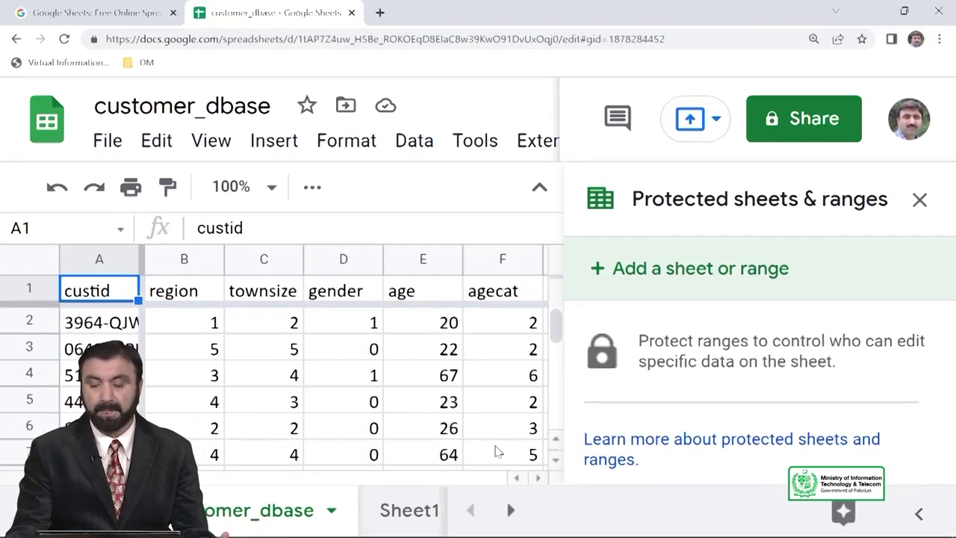
{"action": "left_click", "coordinate": [716, 270]}
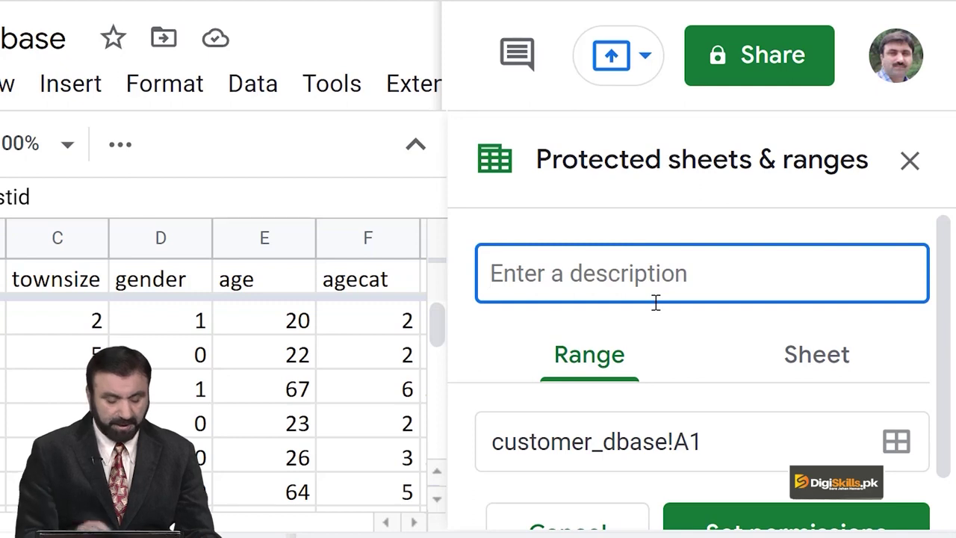
{"action": "type", "text": "Clie"}
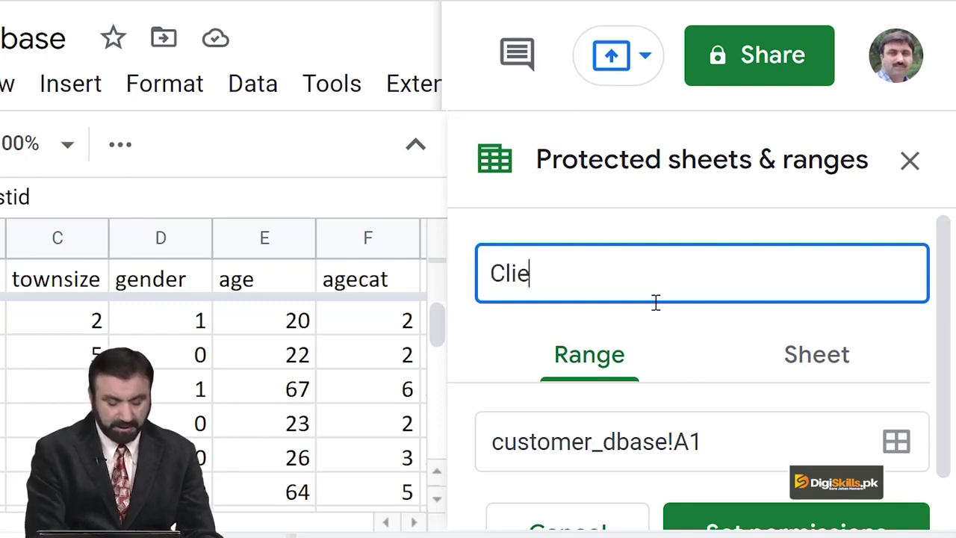
{"action": "type", "text": "nt Protection Area 1"}
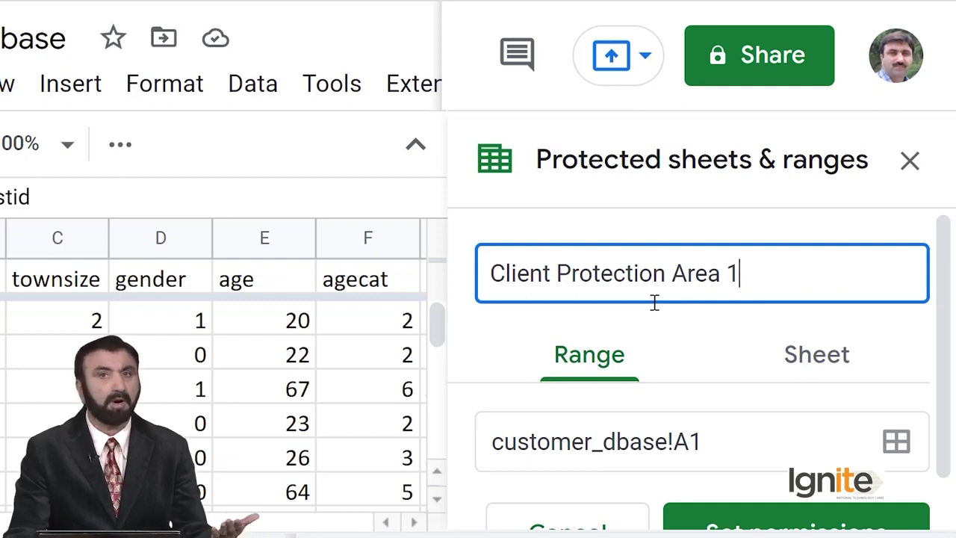
Set the protected area to cells C3:E7 of the customer_dbase sheet.
{"action": "scroll", "coordinate": [670, 337], "scroll_direction": "down", "scroll_amount": 1}
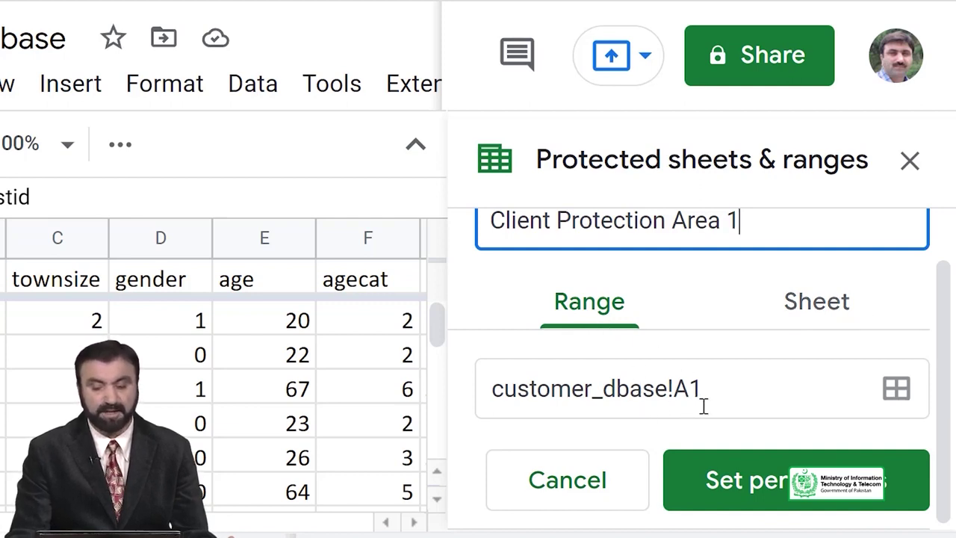
{"action": "left_click", "coordinate": [900, 390]}
{"action": "left_click_drag", "start_coordinate": [258, 356], "coordinate": [425, 448]}
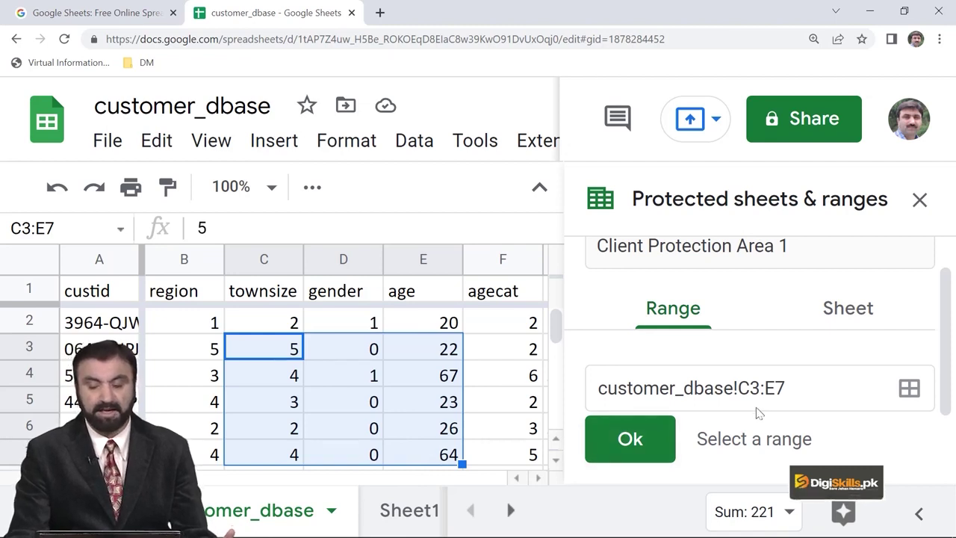
{"action": "left_click", "coordinate": [634, 443]}
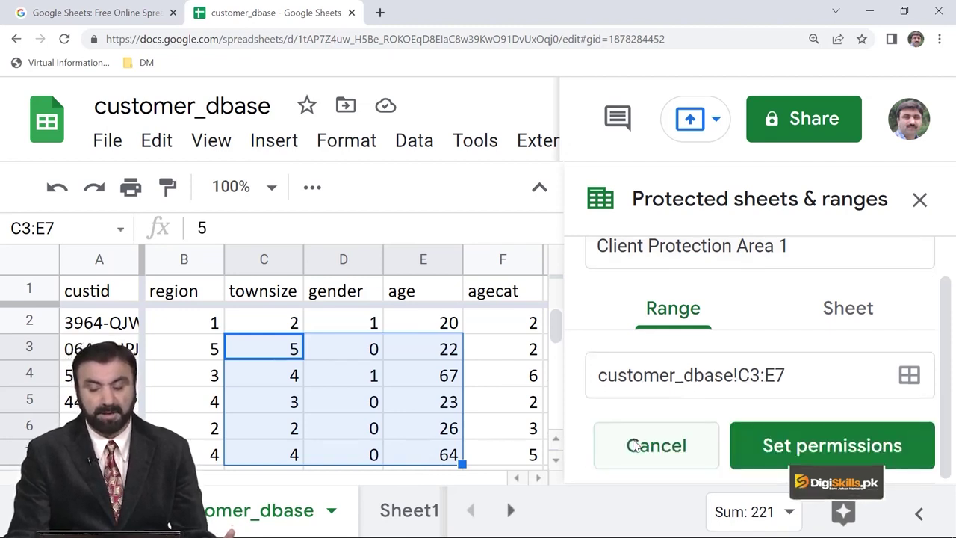
Restrict editing of the protected range to "Only you", save the permissions and close the protection settings.
{"action": "left_click", "coordinate": [799, 446]}
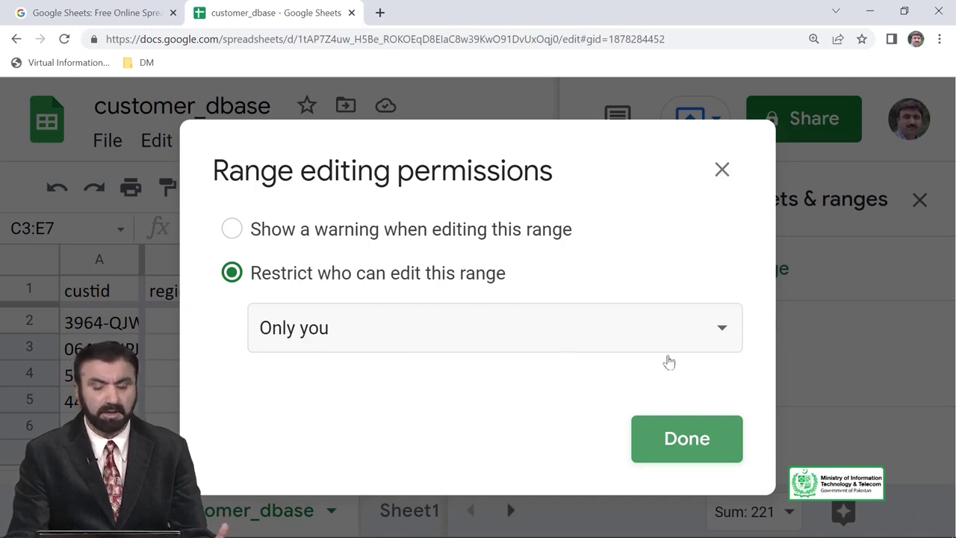
{"action": "left_click", "coordinate": [728, 336]}
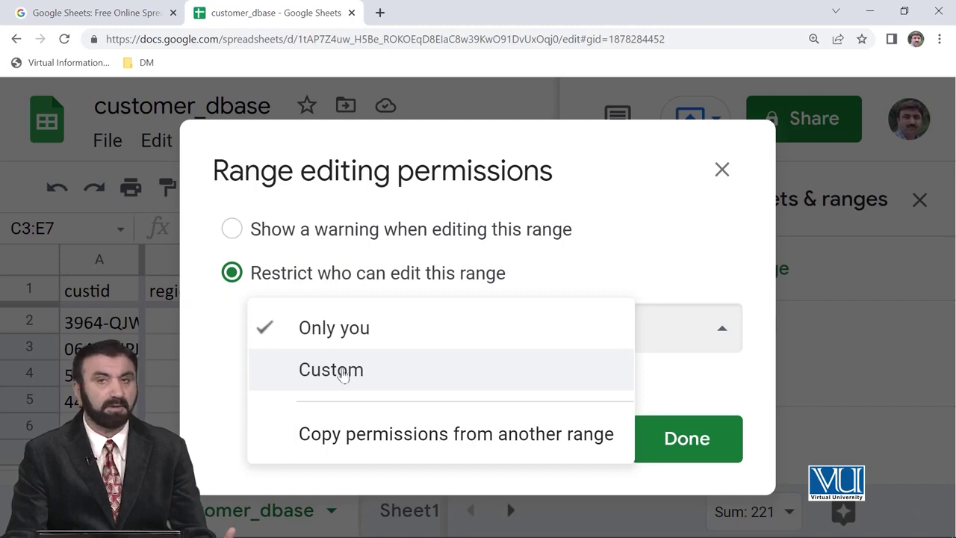
{"action": "left_click", "coordinate": [363, 337]}
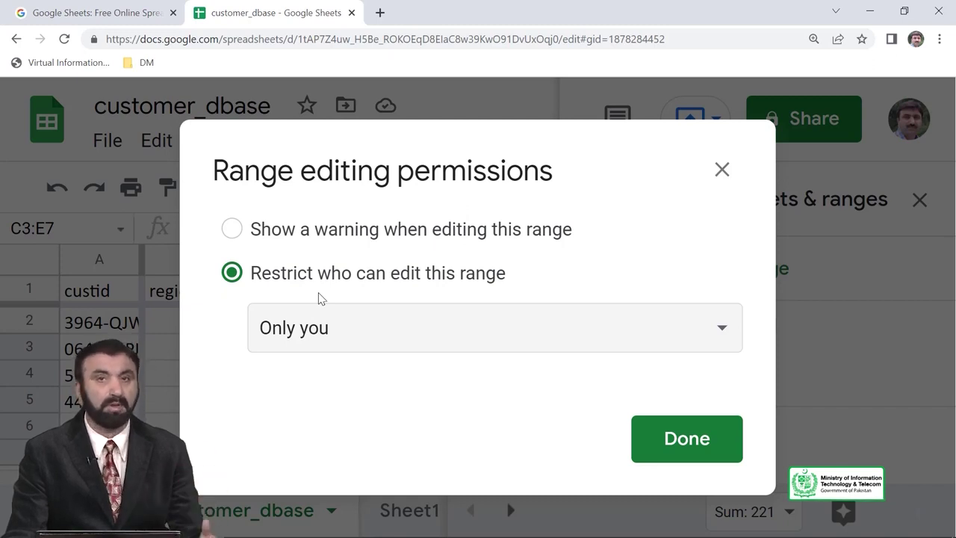
{"action": "left_click", "coordinate": [678, 437]}
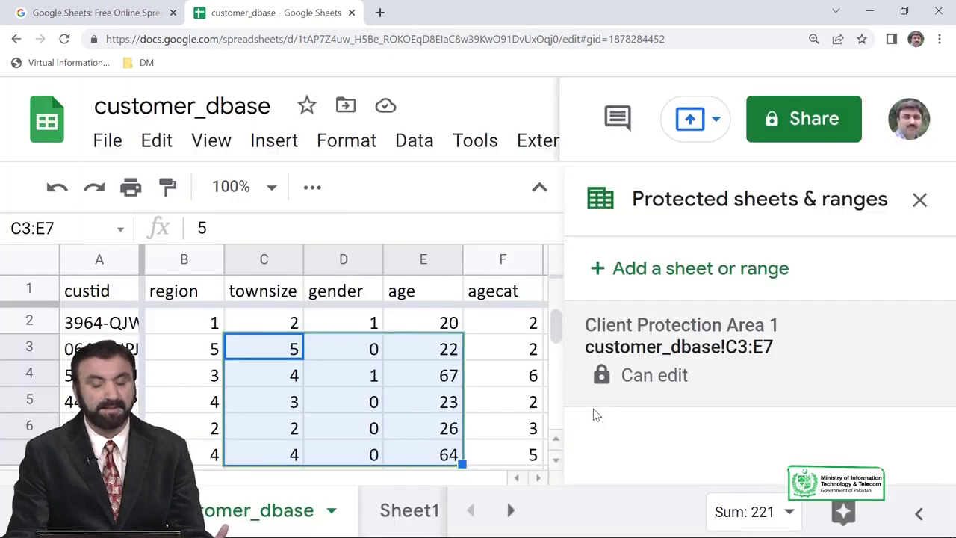
{"action": "left_click", "coordinate": [920, 199]}
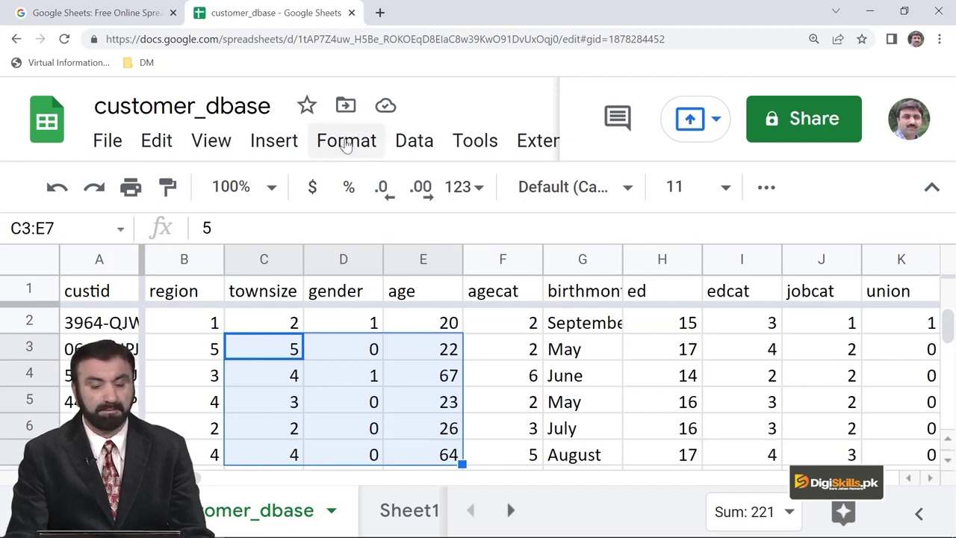
{"action": "left_click", "coordinate": [212, 144]}
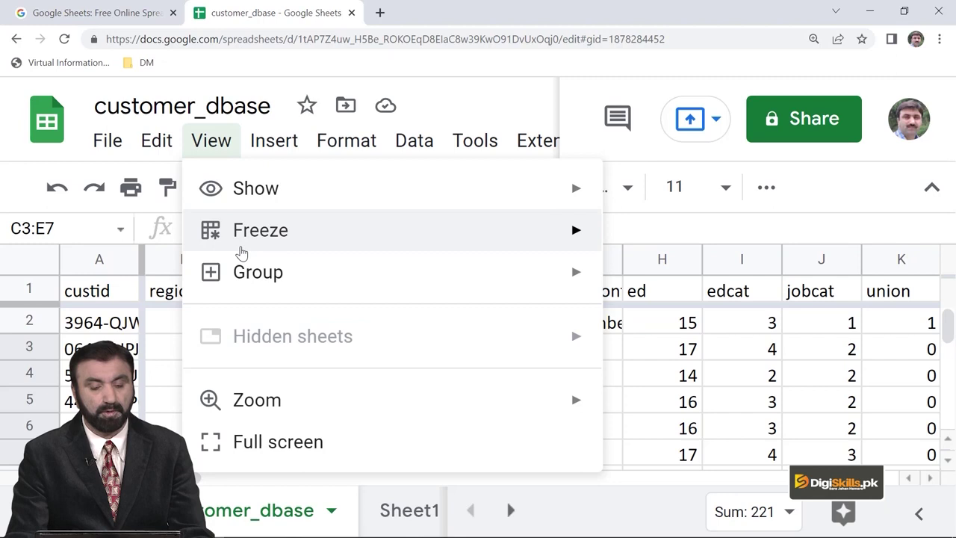
{"action": "mouse_move", "coordinate": [286, 239]}
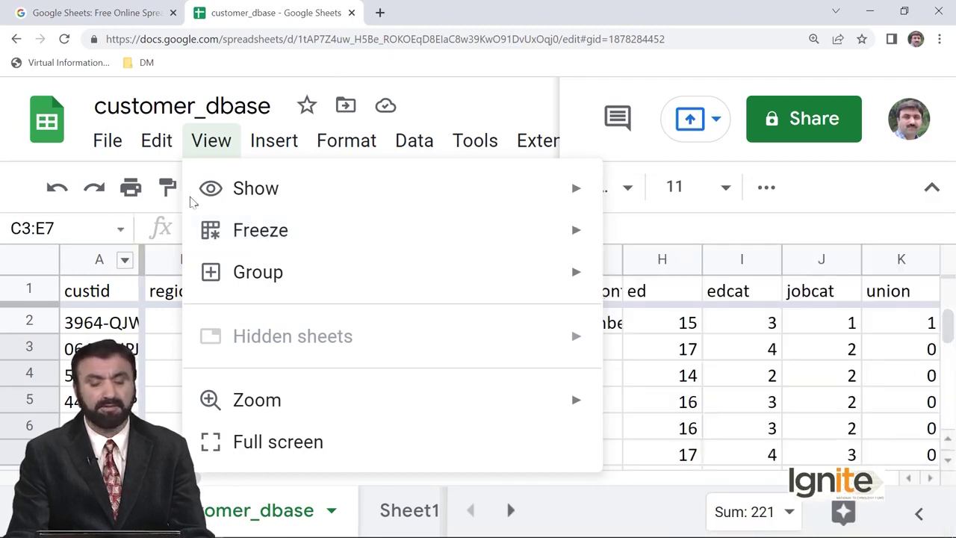
Unfreeze the header row of the customer_dbase sheet by setting the frozen rows to "No rows".
{"action": "left_click", "coordinate": [212, 141]}
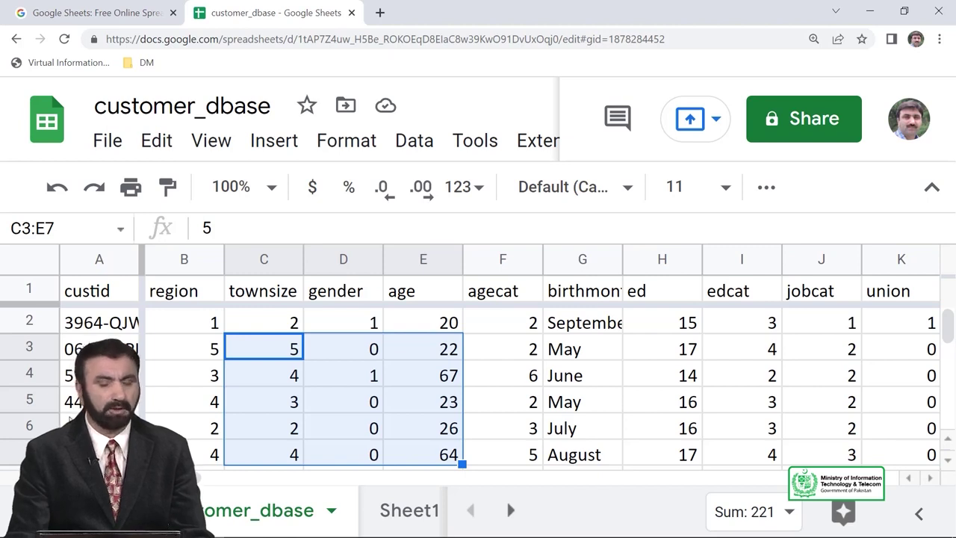
{"action": "left_click", "coordinate": [212, 141]}
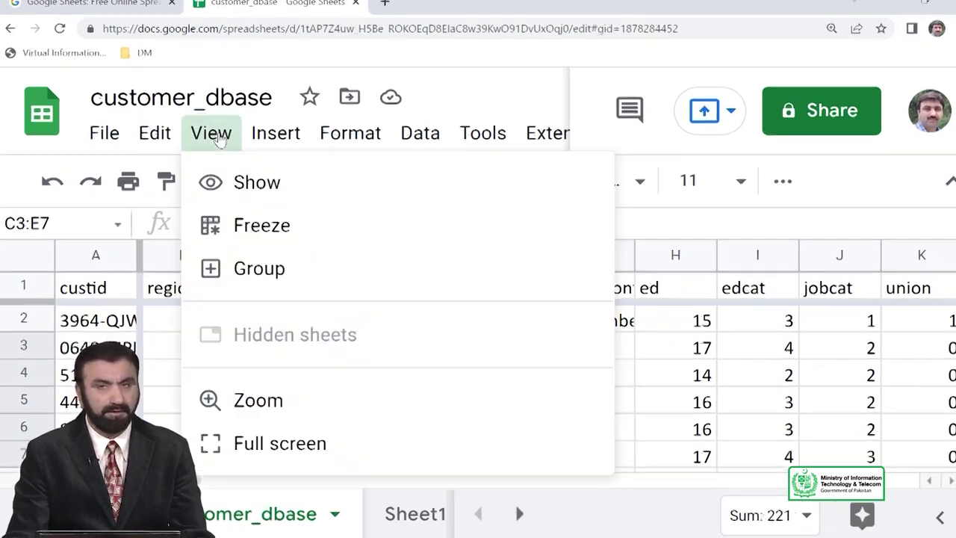
{"action": "mouse_move", "coordinate": [235, 182]}
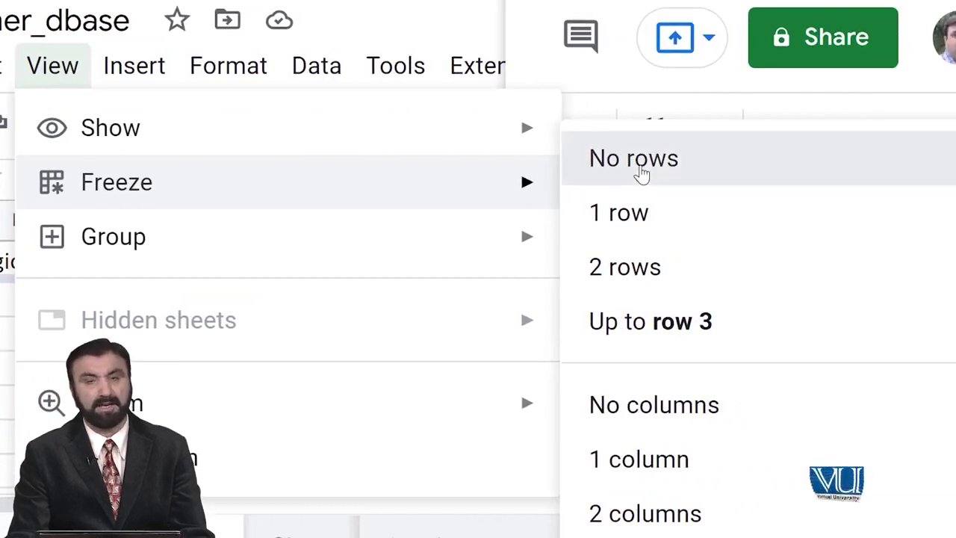
{"action": "left_click", "coordinate": [641, 173]}
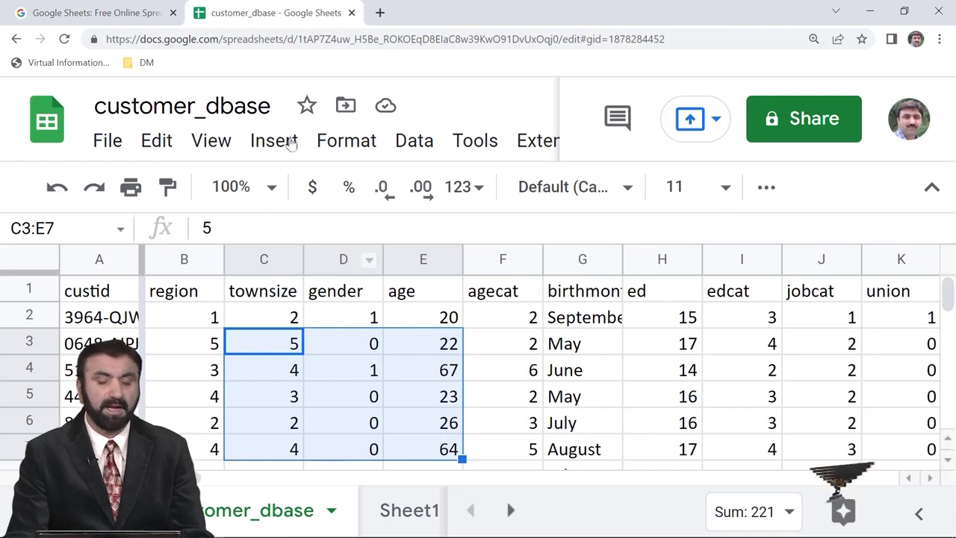
Unfreeze the custid column of the customer_dbase sheet with the "No columns" option and select cell D5.
{"action": "left_click", "coordinate": [211, 140]}
{"action": "mouse_move", "coordinate": [497, 236]}
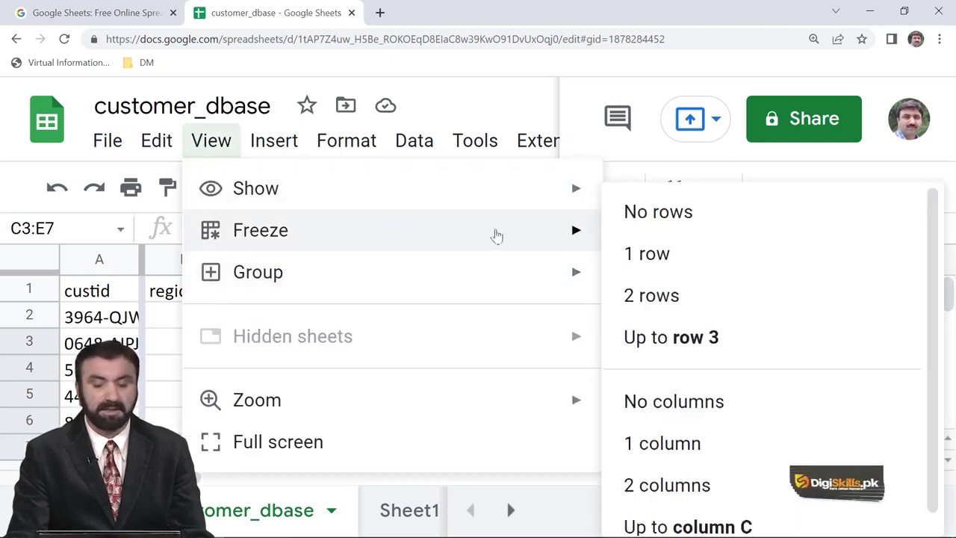
{"action": "left_click", "coordinate": [704, 404]}
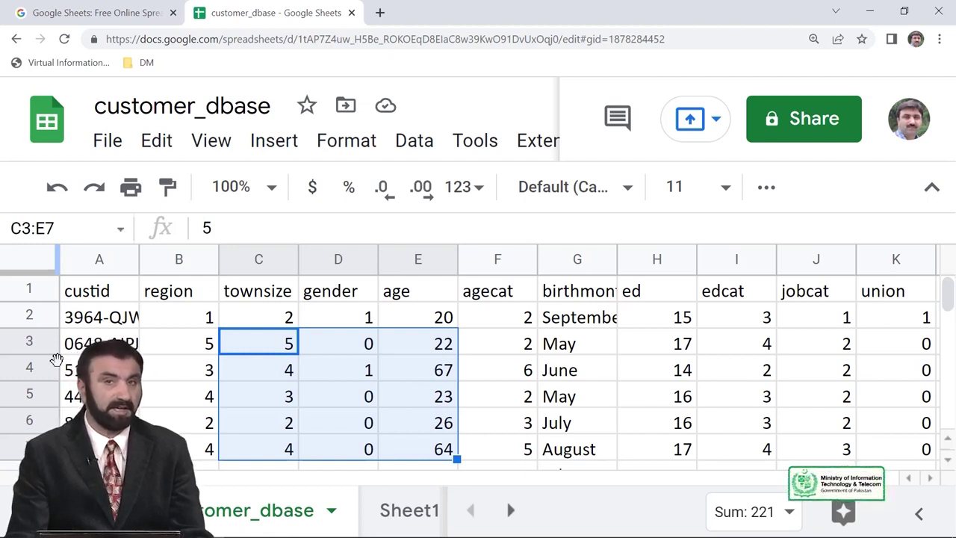
{"action": "left_click", "coordinate": [347, 407]}
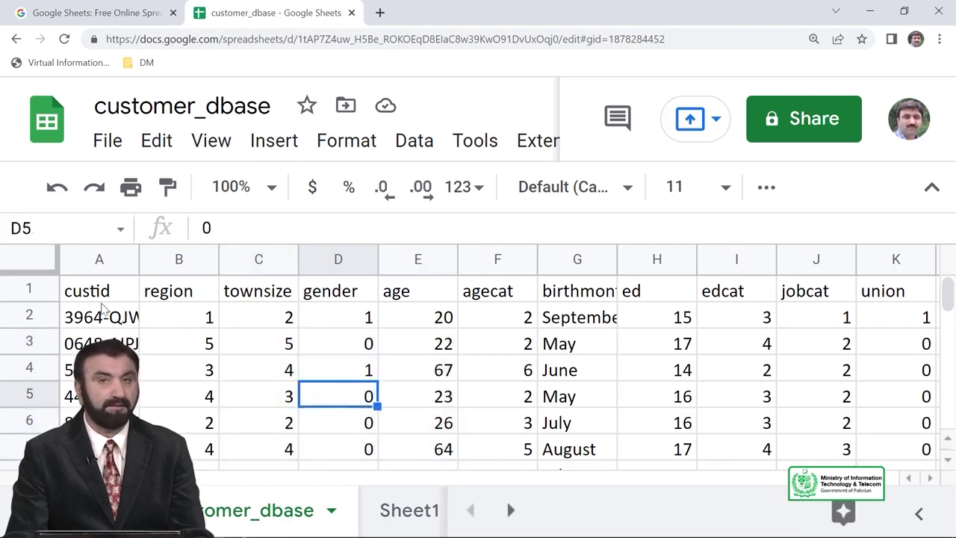